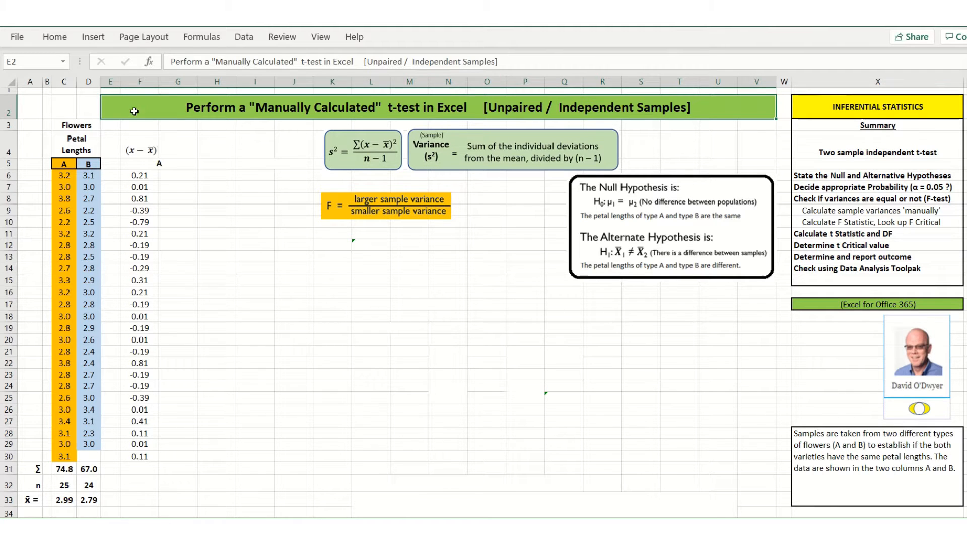
- Fill sample A's deviation formula =C6-$C$33 from F6 and squared-deviation formula =F6^2 from G6 down through row 30
click(149, 177)
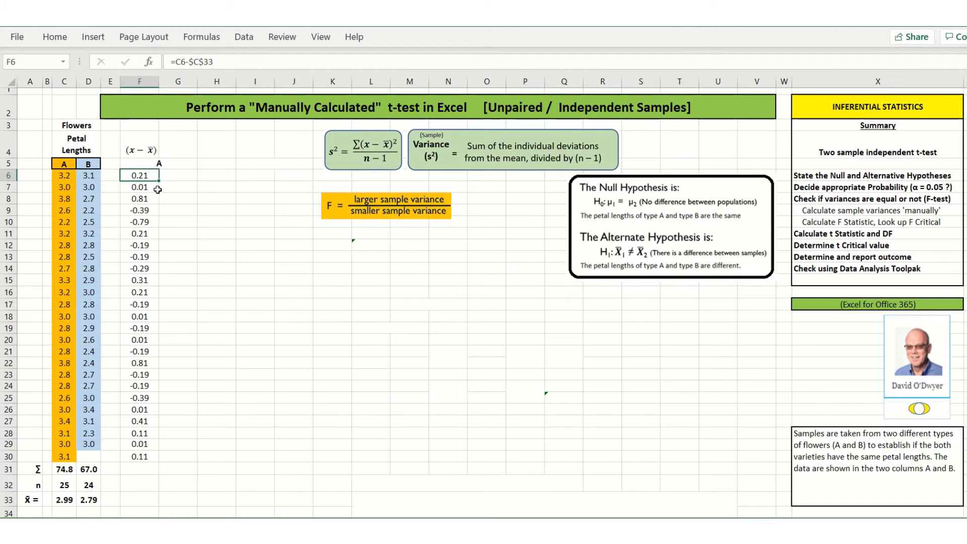
drag(160, 183, 173, 458)
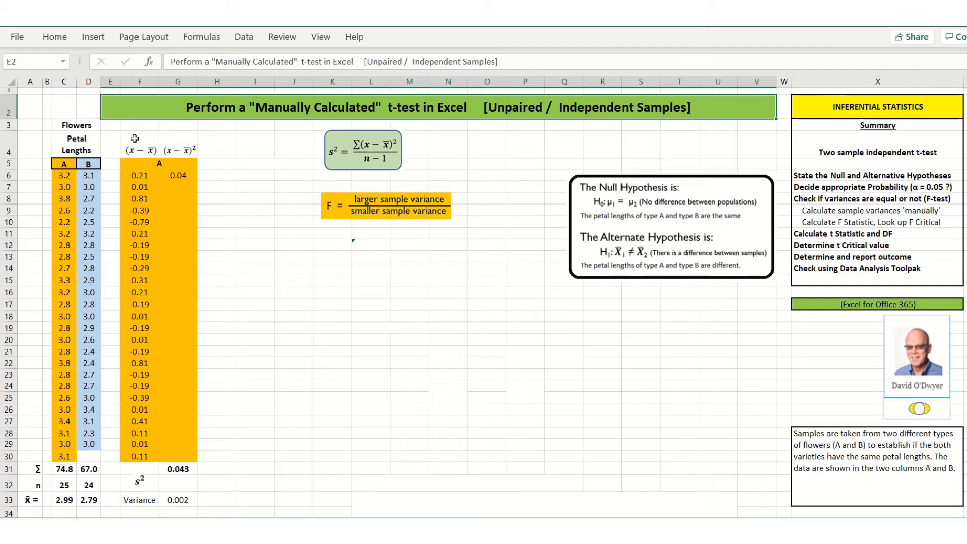
click(180, 176)
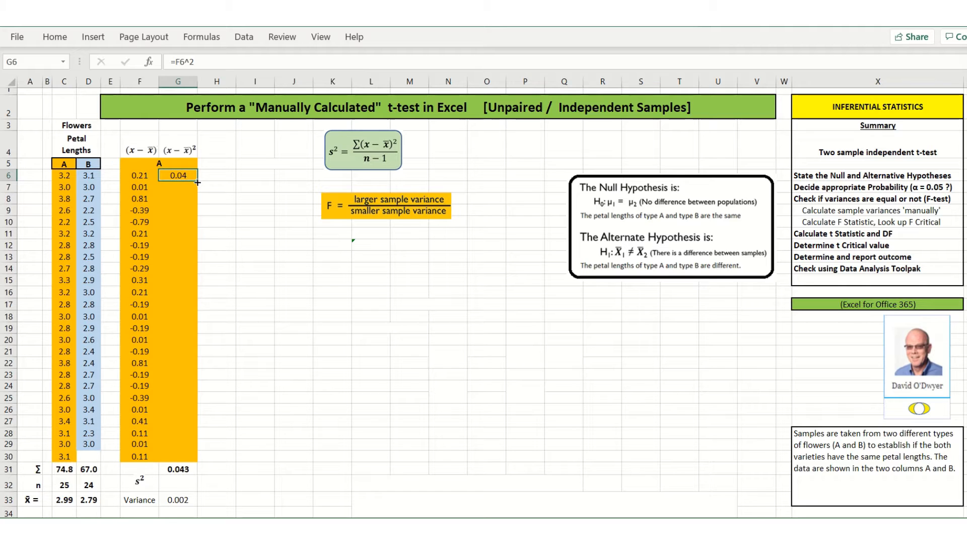
drag(197, 187, 194, 464)
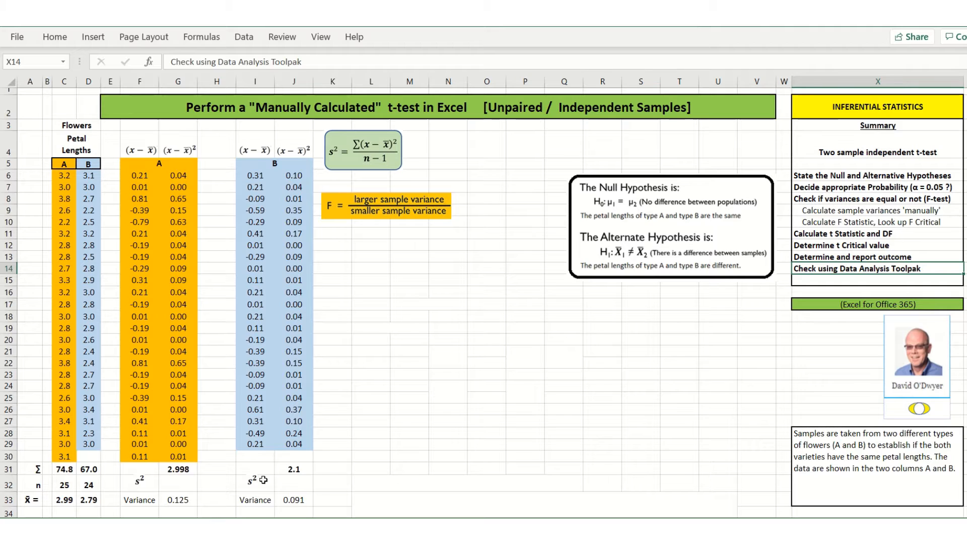
- Examine sample B's variance formula in J33 and the cells it references, keeping the formula as it is
click(292, 501)
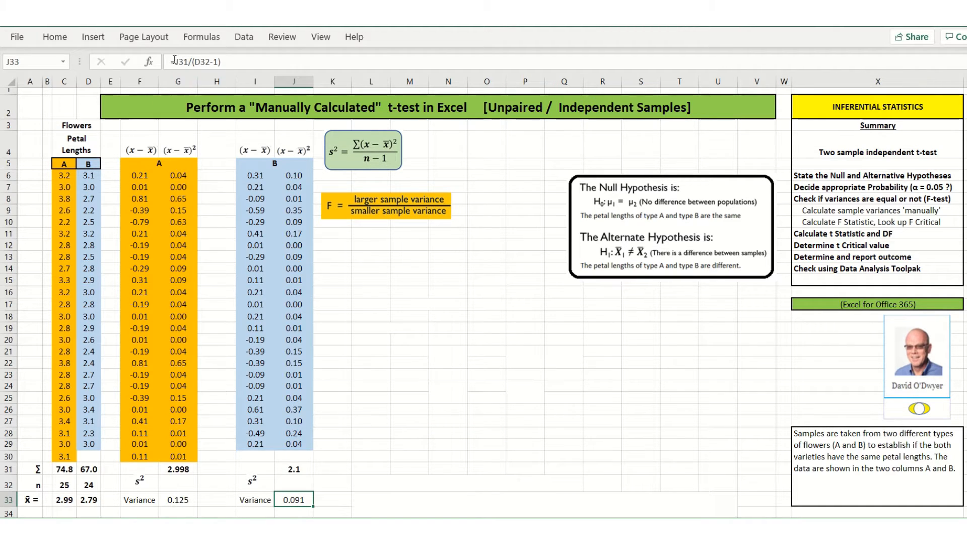
key(F2)
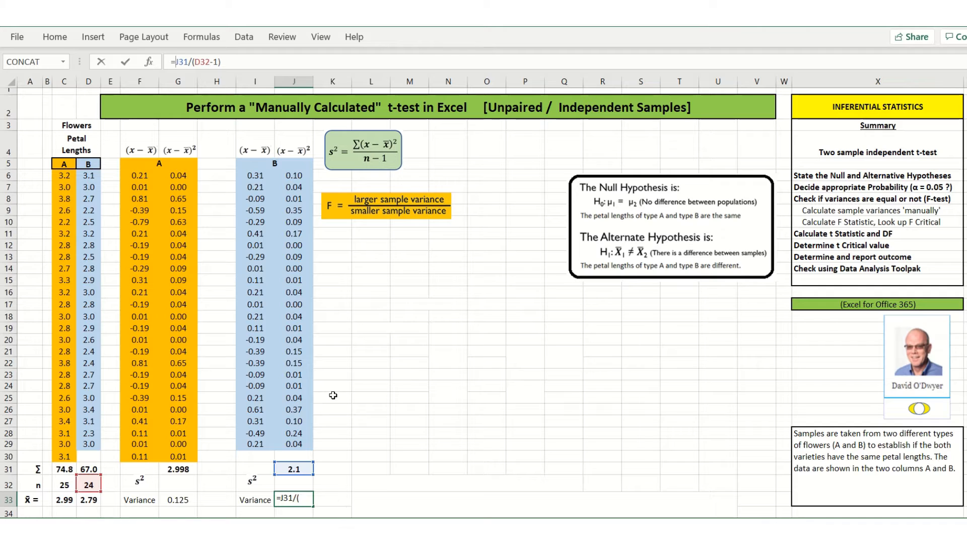
key(ctrl+Return)
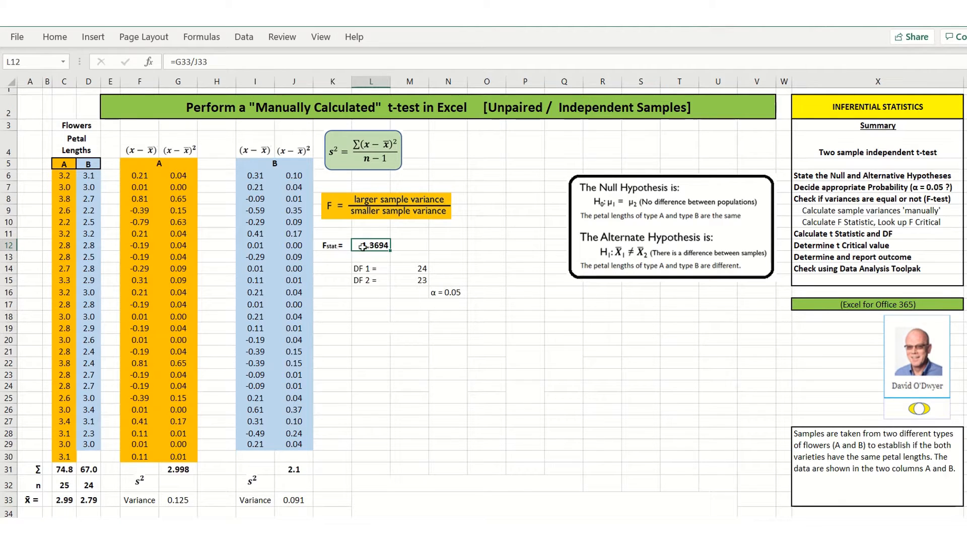
key(ctrl+Return)
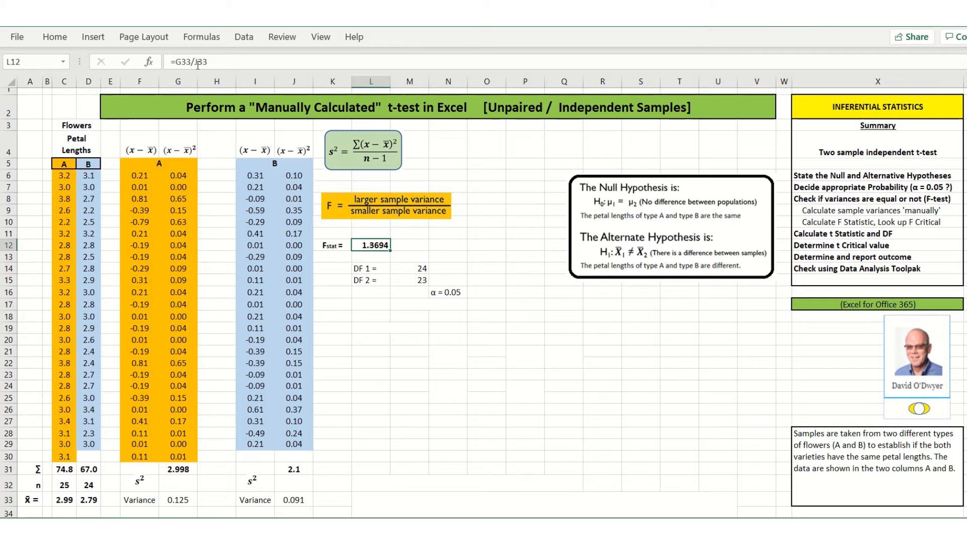
- Examine the F statistic formula in L12 and the two variance cells it references, then leave it without changes
click(198, 62)
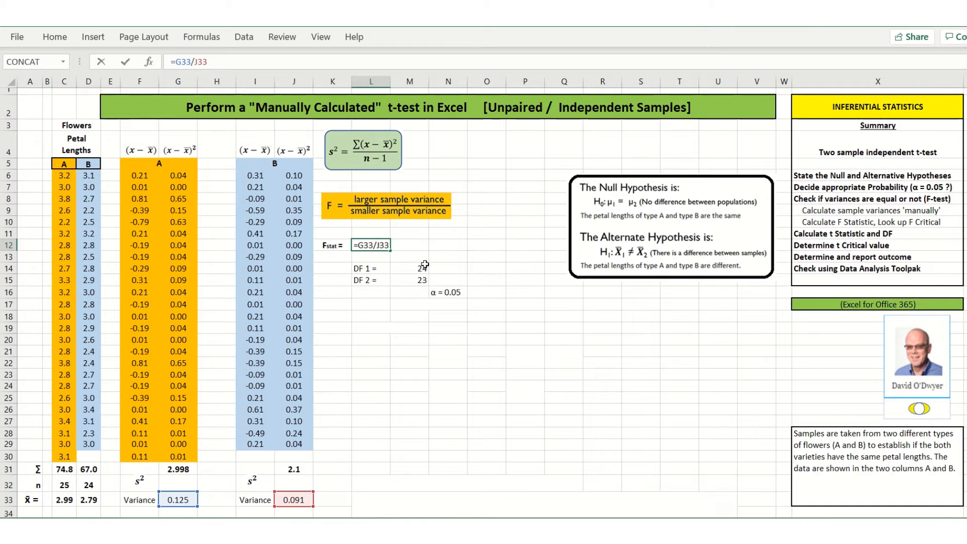
click(448, 245)
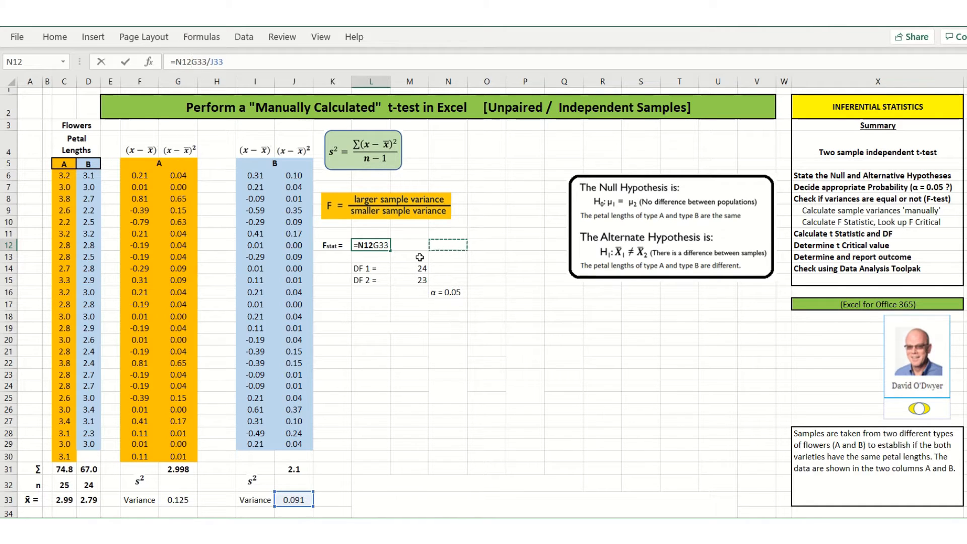
key(Escape)
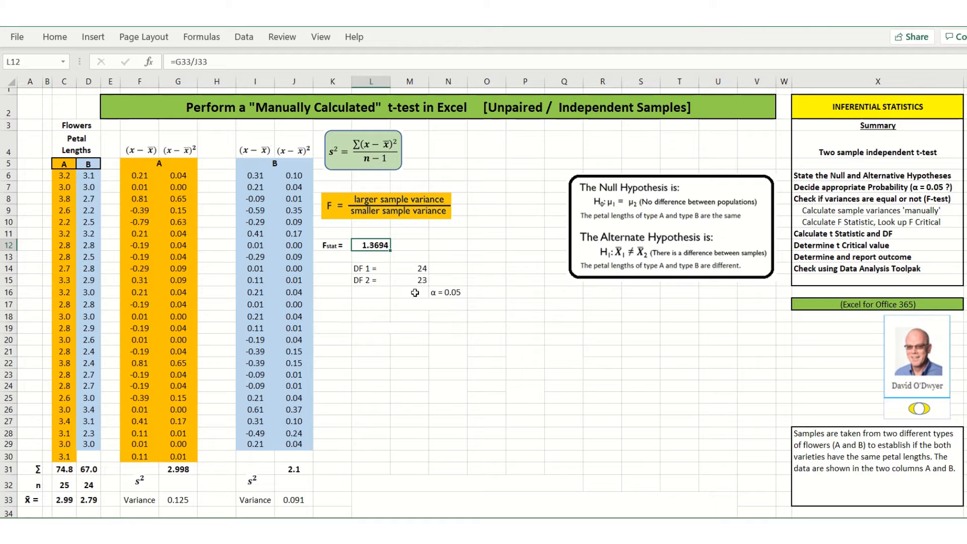
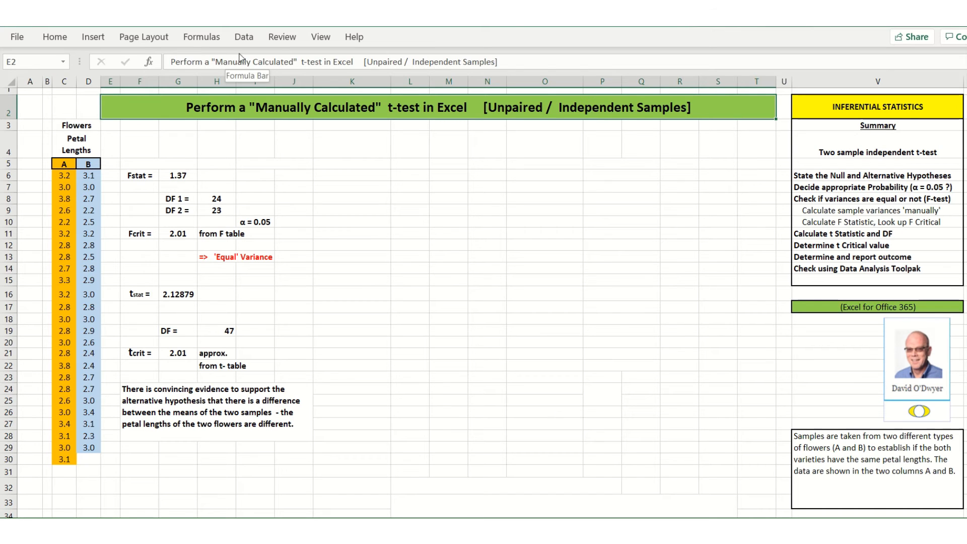
- Start an F-Test Two-Sample for Variances analysis with C5:C30 as variable 1 and D5:D29 as variable 2
click(244, 37)
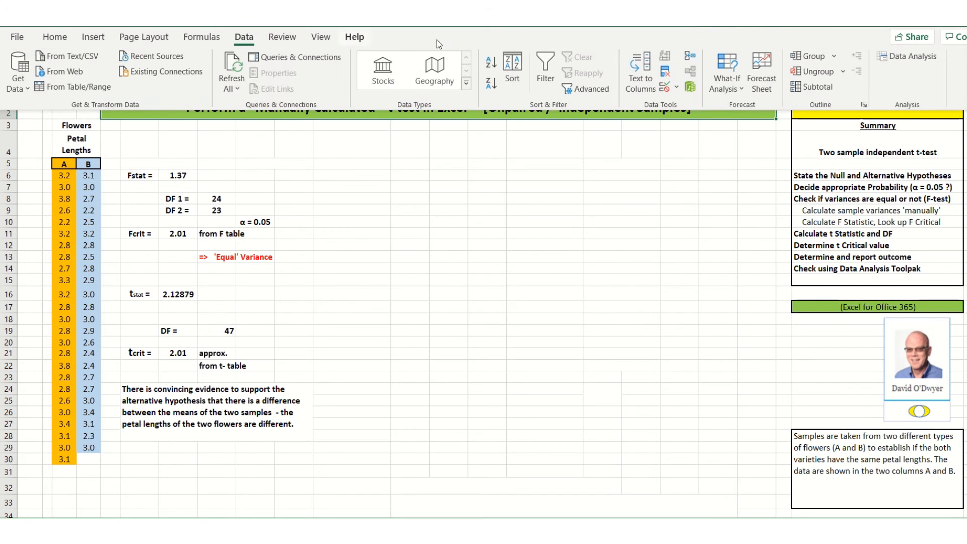
click(913, 57)
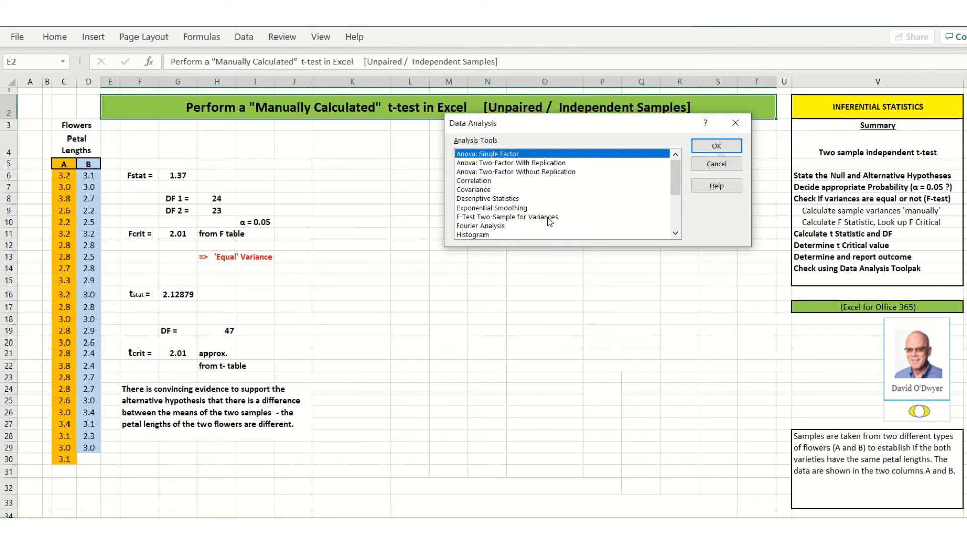
click(528, 217)
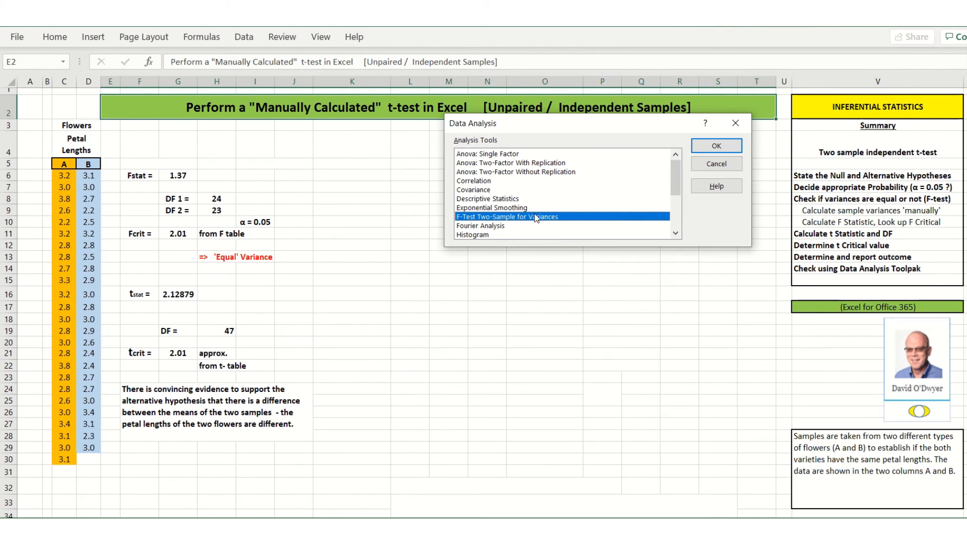
click(715, 146)
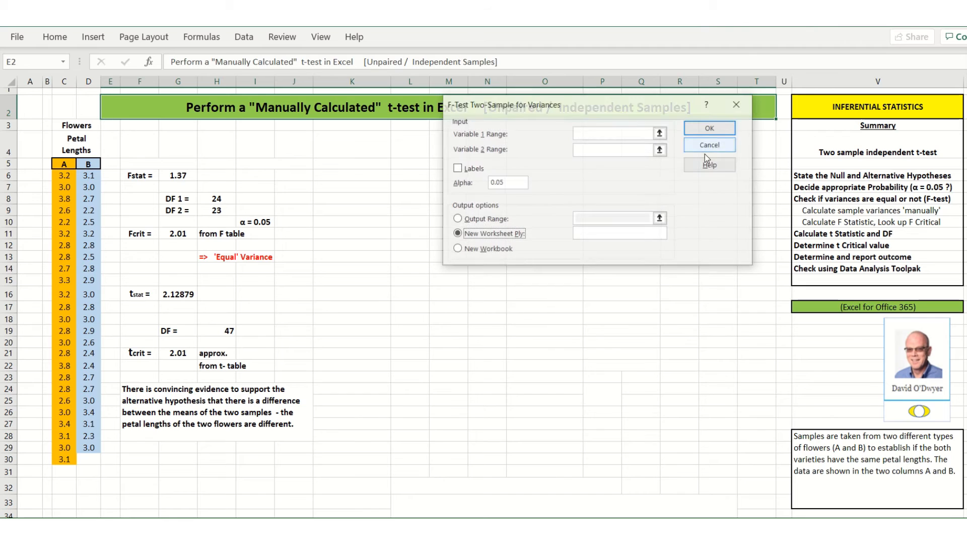
click(587, 134)
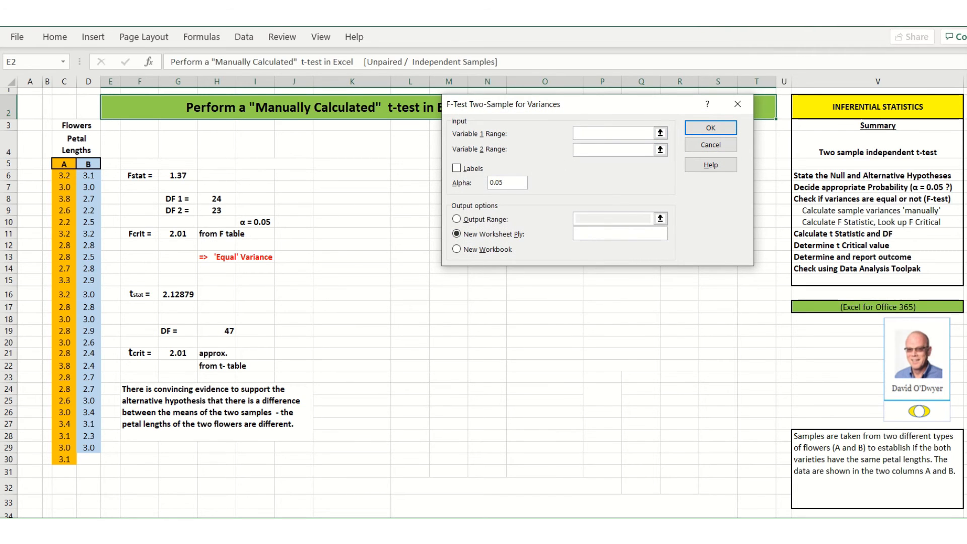
drag(59, 164, 55, 457)
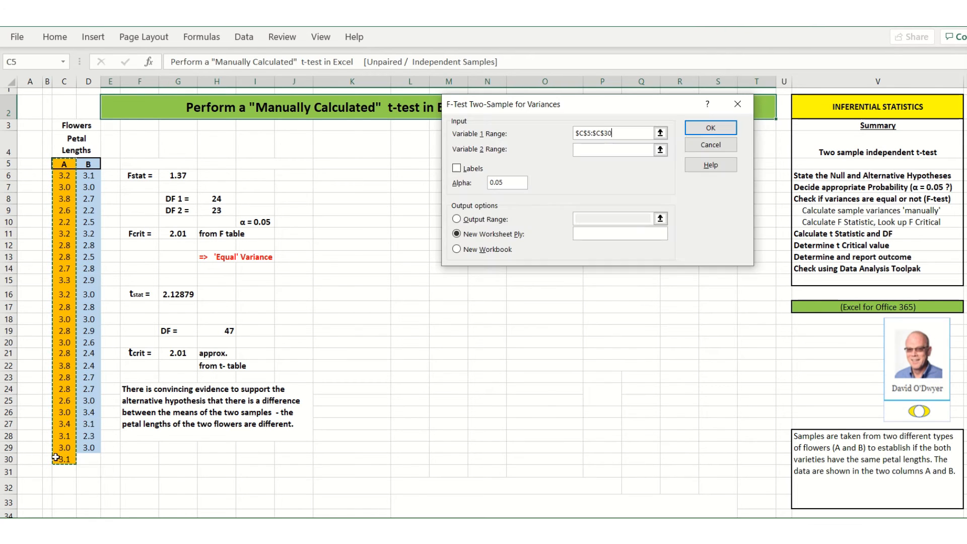
click(589, 149)
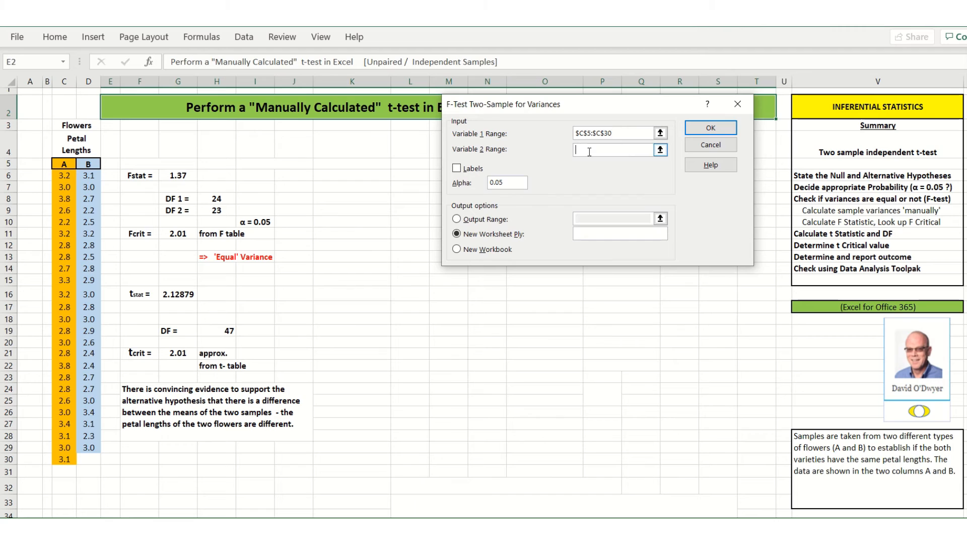
drag(89, 165, 88, 446)
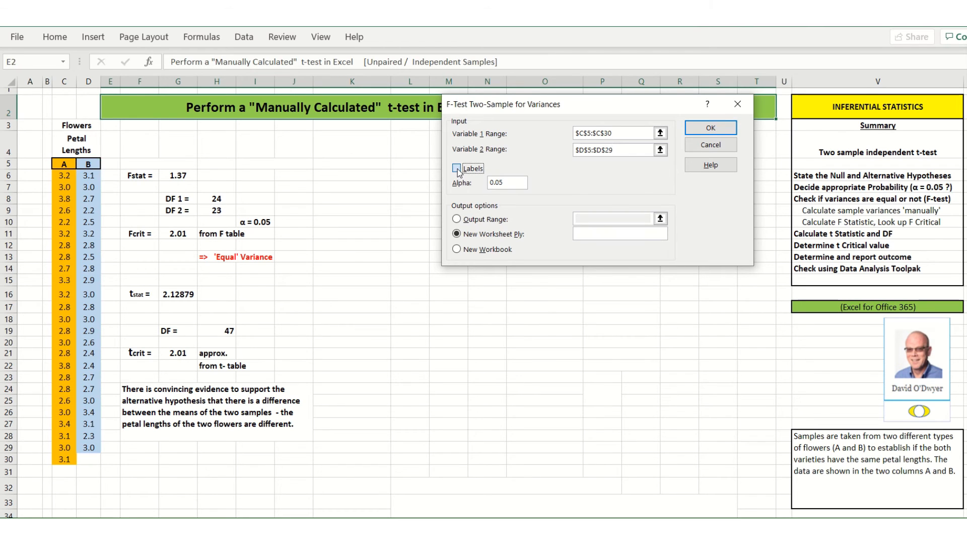
- Treat the first cells as labels and run the F-test with its output range starting at K7 on the current sheet
click(470, 169)
click(460, 220)
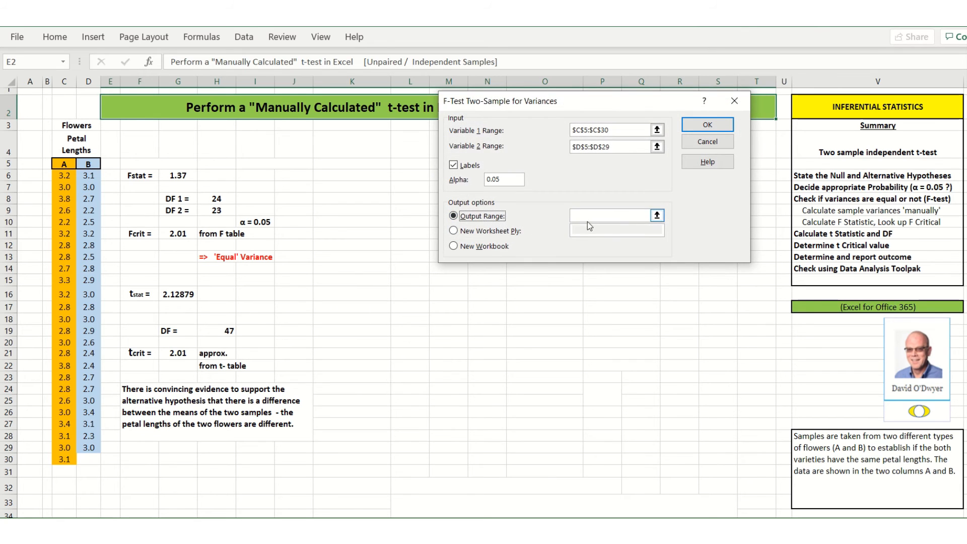
click(580, 216)
click(339, 186)
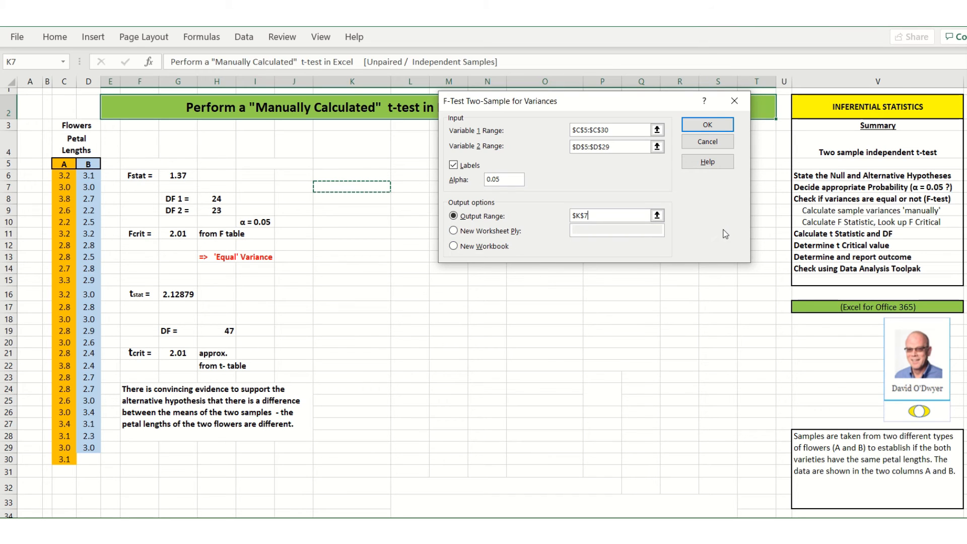
click(715, 127)
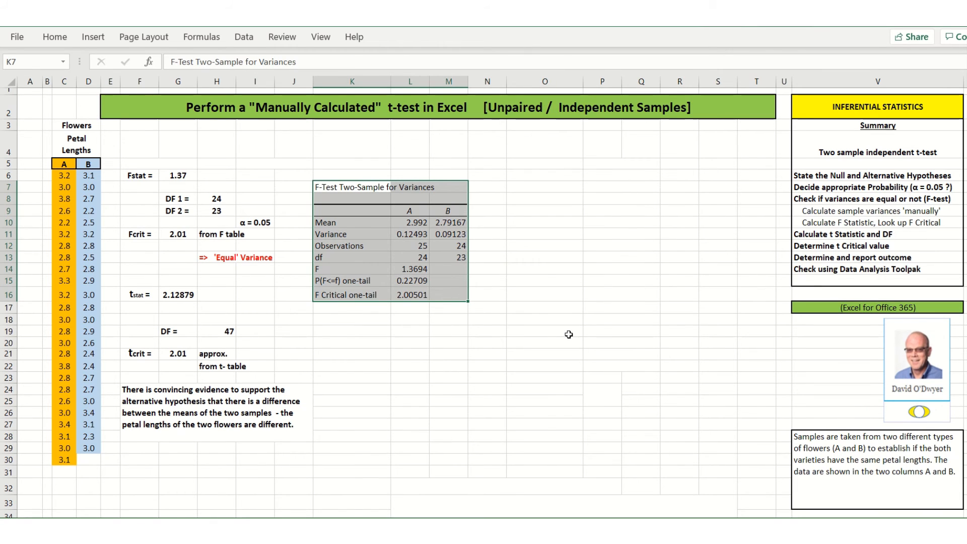
click(533, 316)
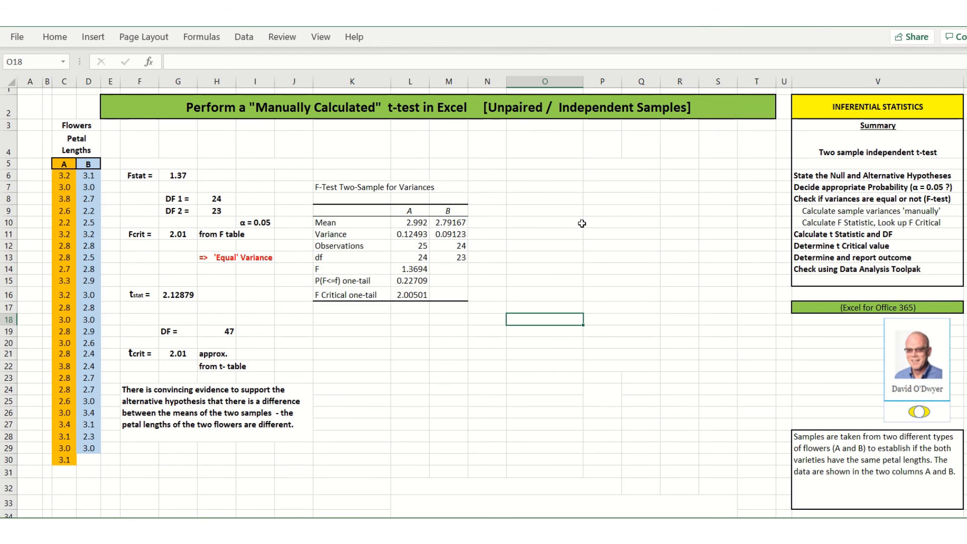
- Start a t-Test: Two-Sample Assuming Equal Variances analysis with C5:C30 as variable 1 and D5:D29 as variable 2
click(140, 107)
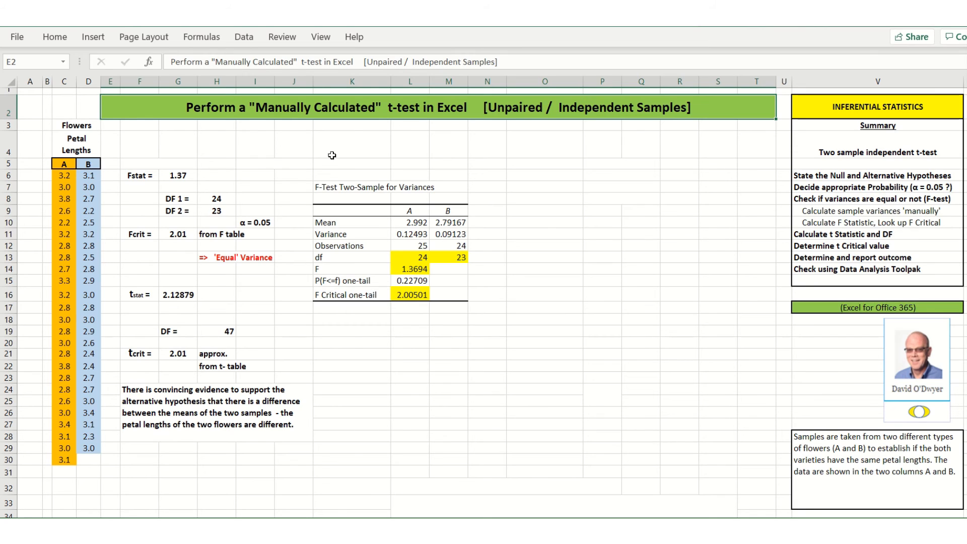
click(243, 37)
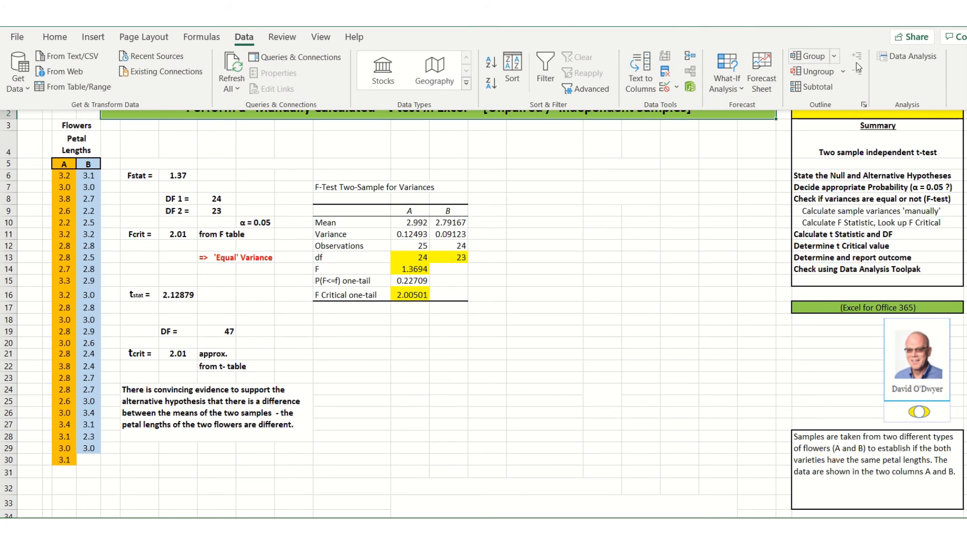
click(908, 61)
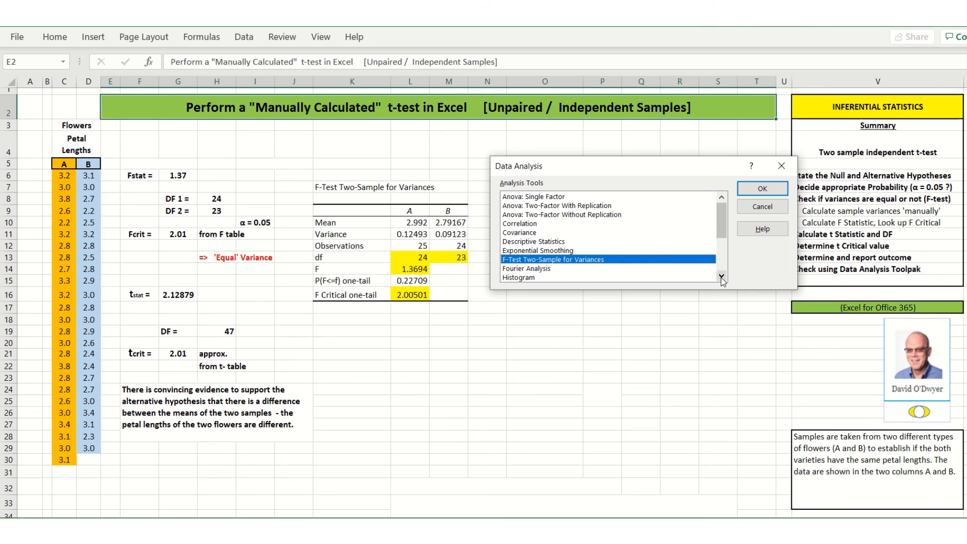
scroll(724, 278, down, 8)
scroll(723, 278, down, 3)
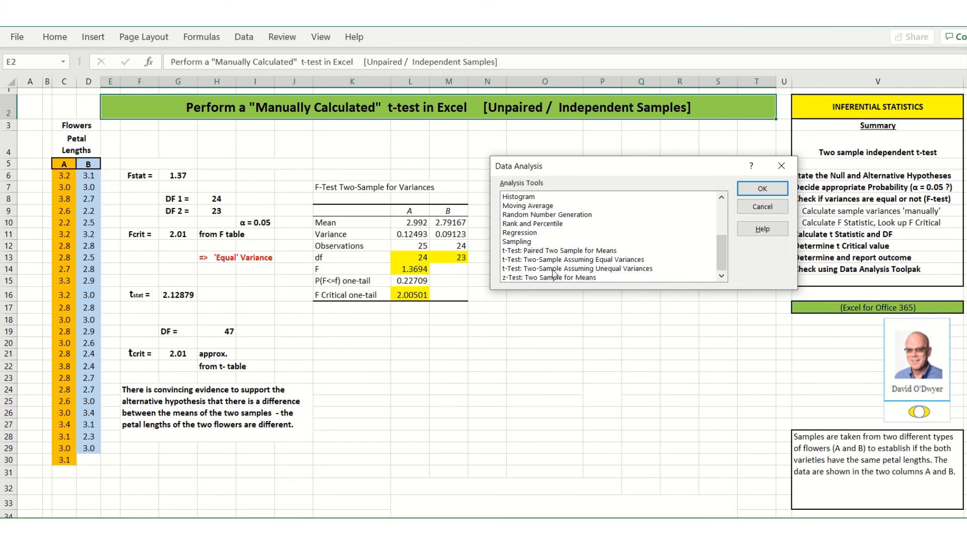
click(610, 260)
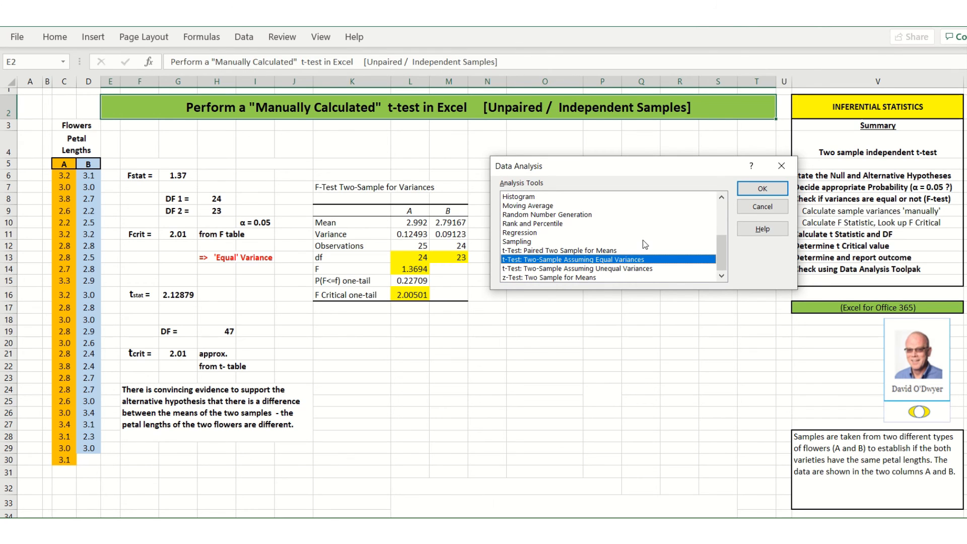
click(751, 191)
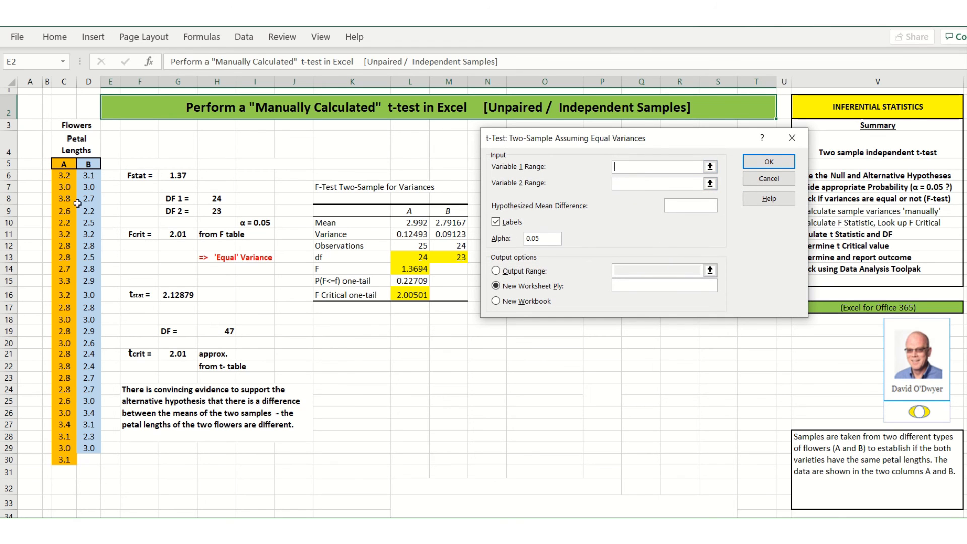
drag(62, 162, 63, 461)
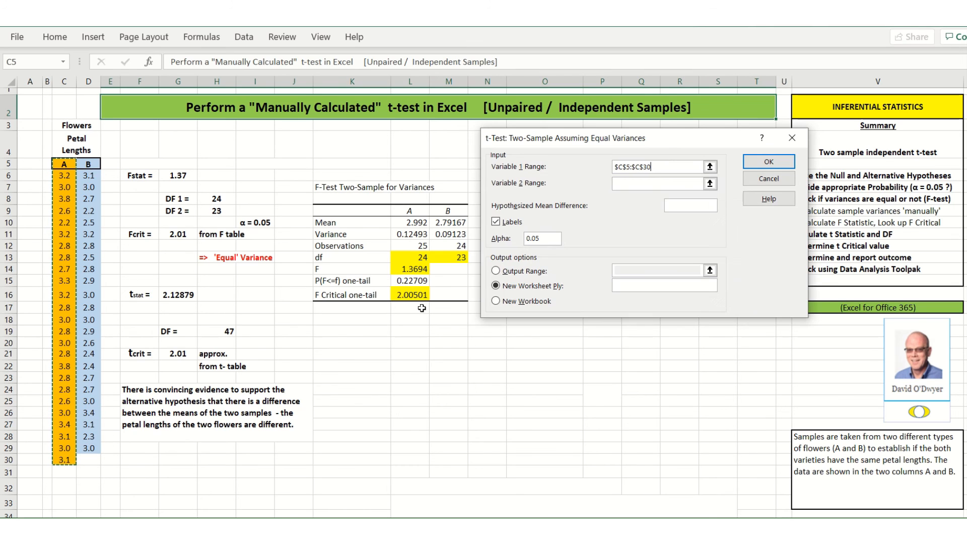
click(628, 184)
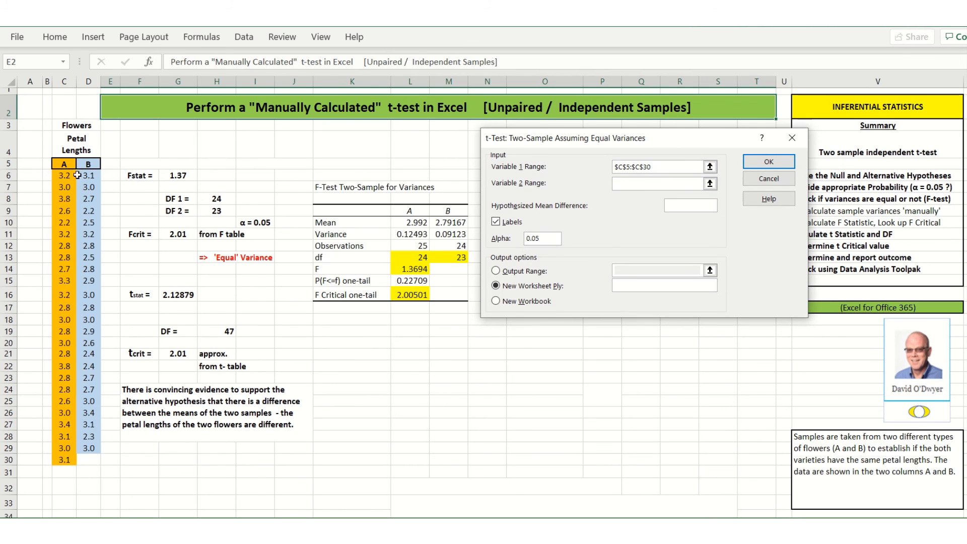
drag(90, 164, 79, 450)
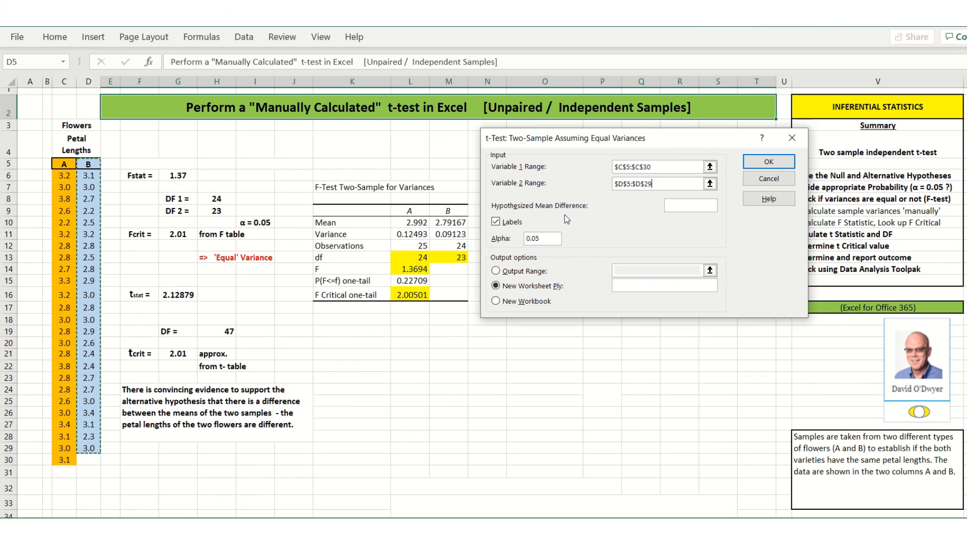
- Set the t-test's output range to start at O9 on the current sheet and run the analysis
click(499, 272)
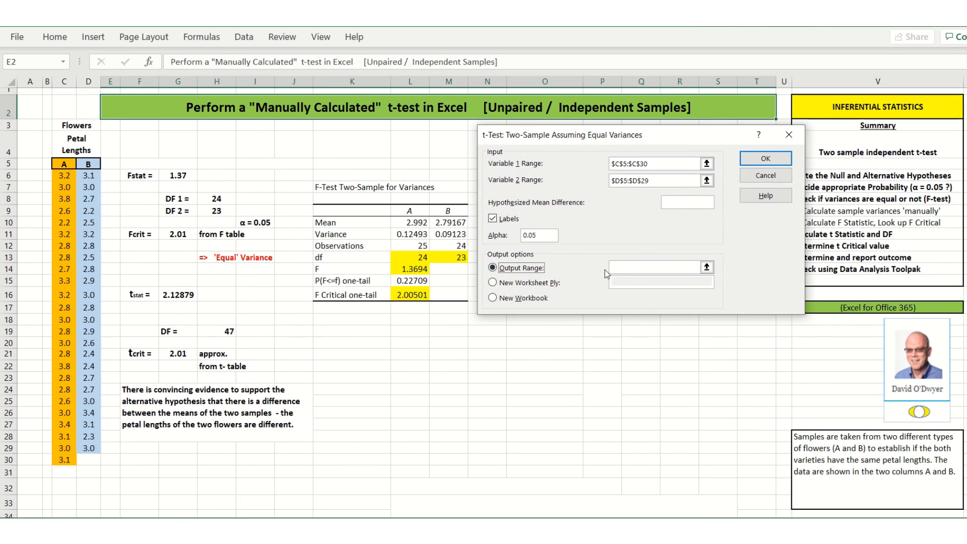
click(614, 268)
drag(668, 137, 293, 154)
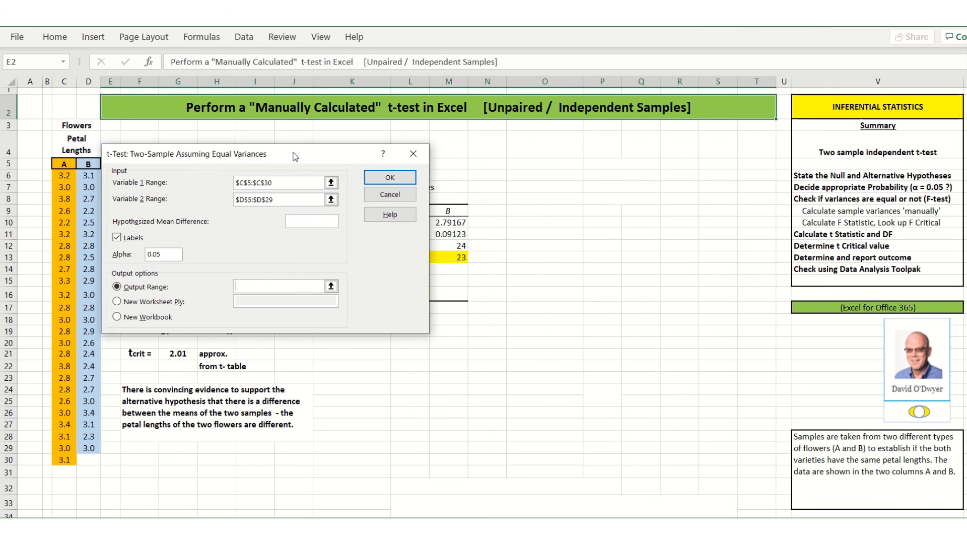
click(535, 212)
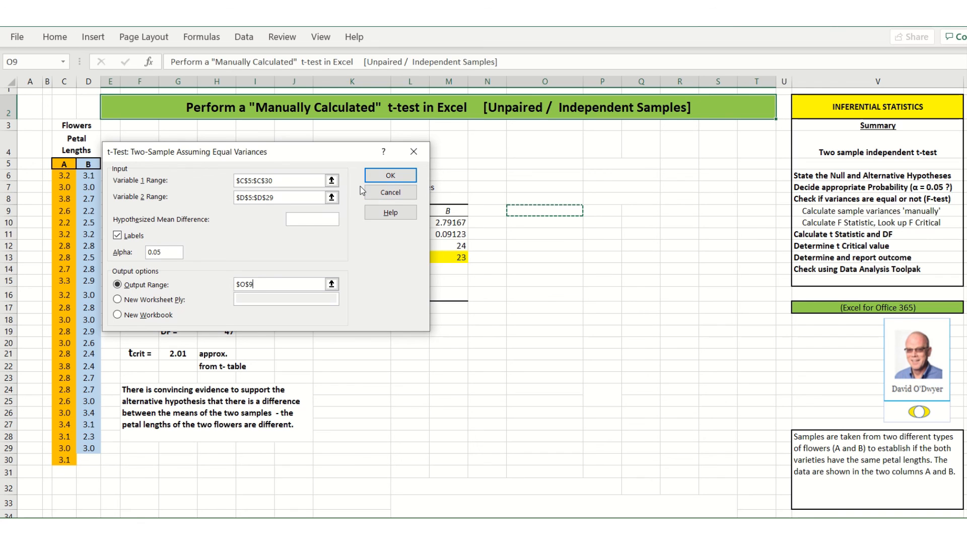
click(385, 176)
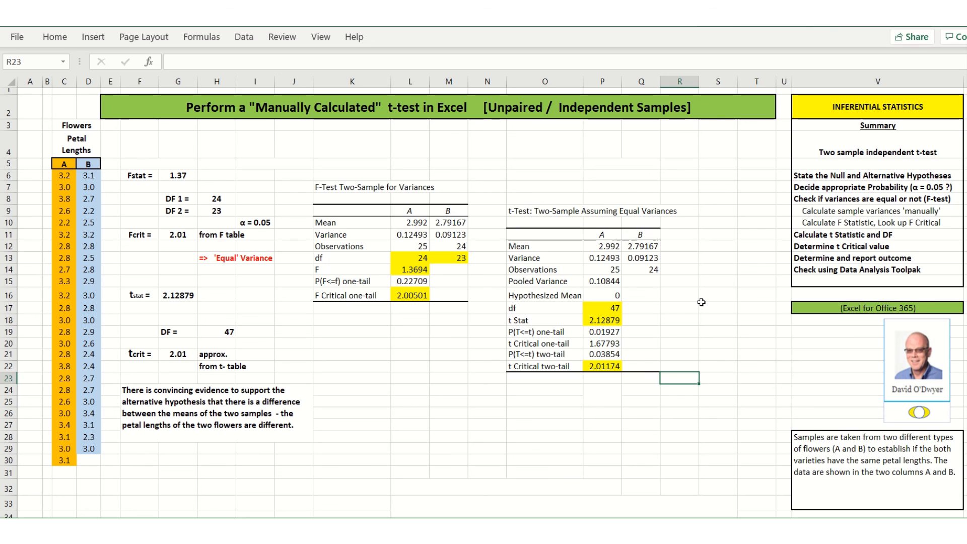
click(704, 437)
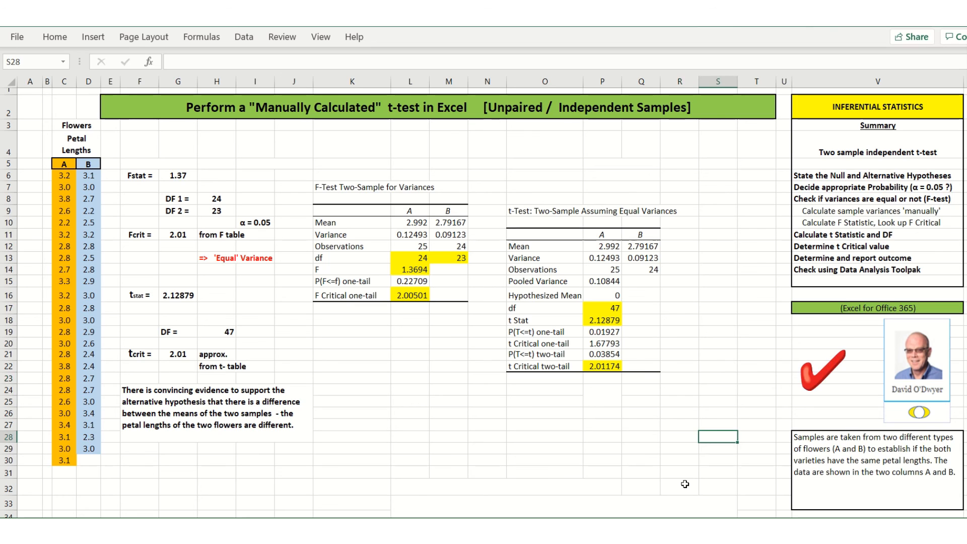